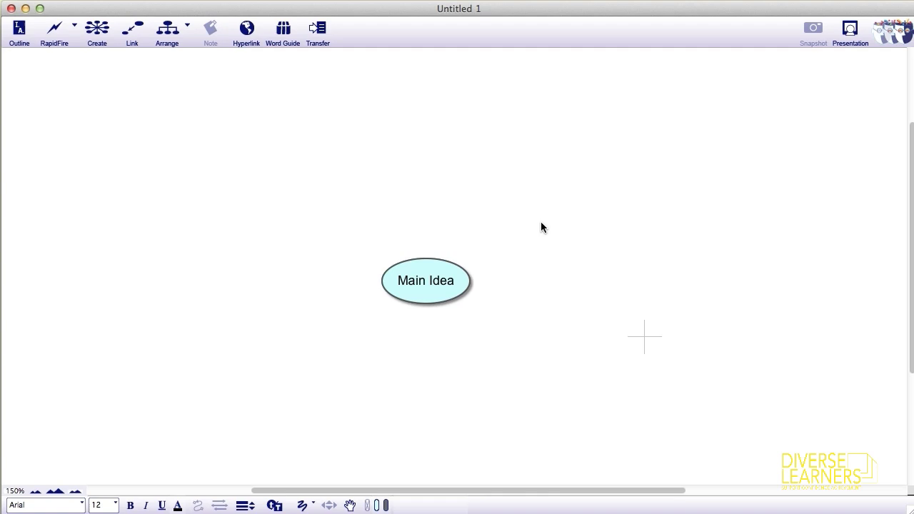
Change the diagram's background colour to pale yellow.
{"action": "right_click", "coordinate": [547, 237]}
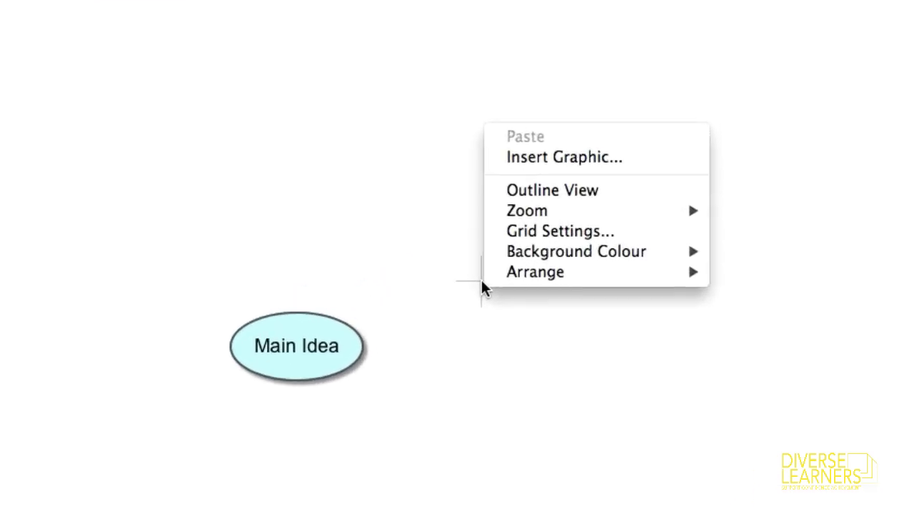
{"action": "mouse_move", "coordinate": [547, 246]}
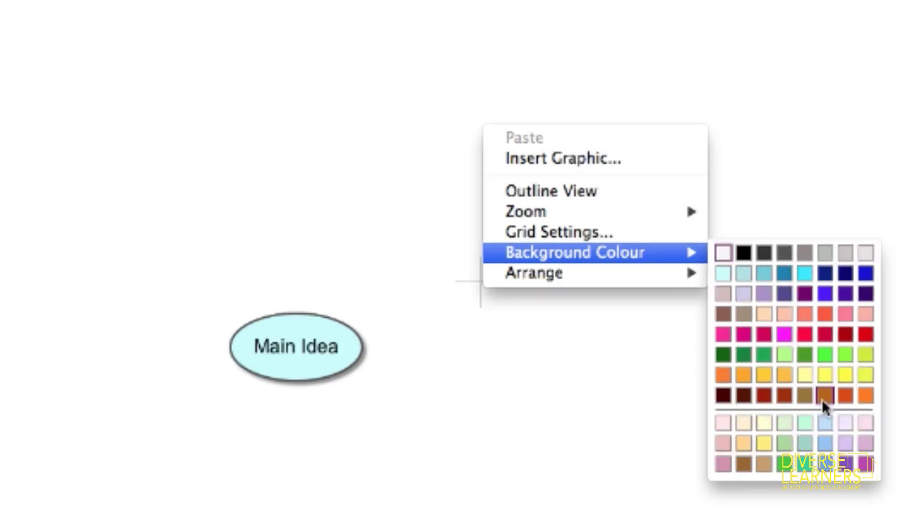
{"action": "left_click", "coordinate": [764, 421]}
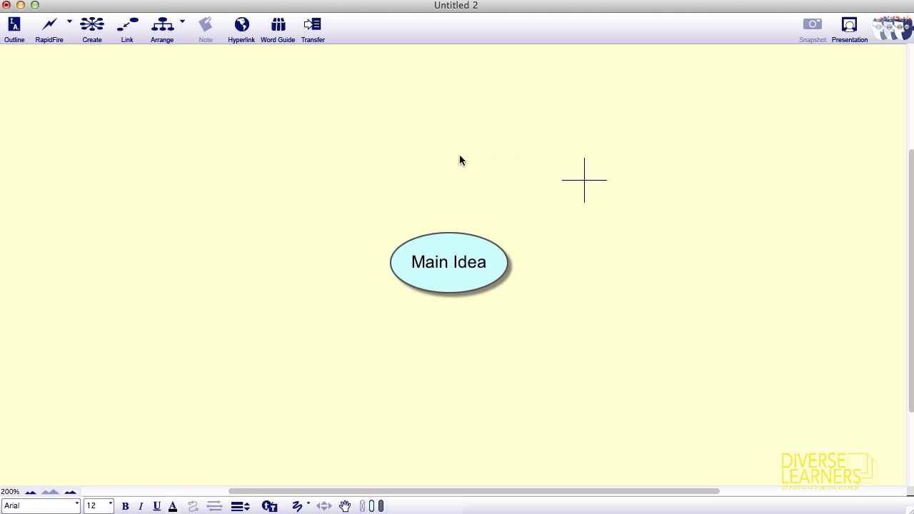
{"action": "left_click", "coordinate": [375, 207]}
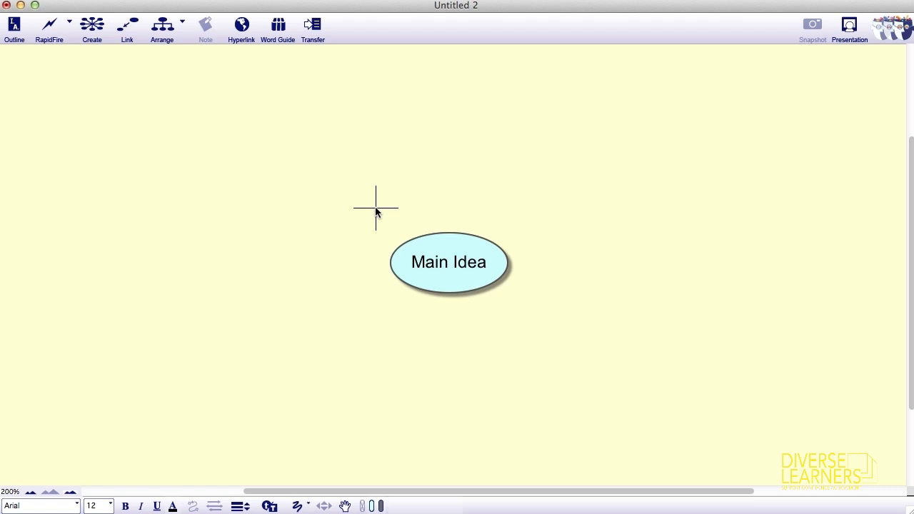
{"action": "left_click", "coordinate": [570, 215]}
{"action": "left_click", "coordinate": [576, 306]}
{"action": "left_click", "coordinate": [472, 358]}
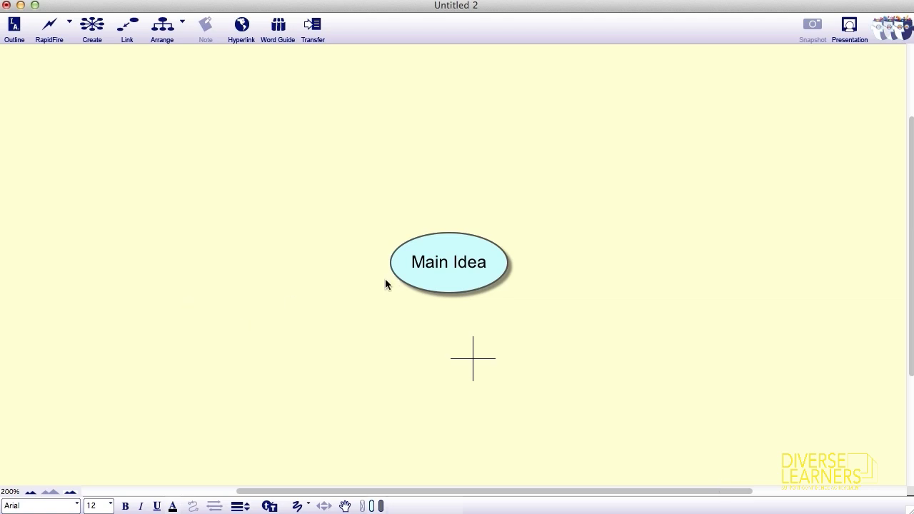
Add a symbol labelled "Topic 1" to the upper left of the Main Idea symbol.
{"action": "left_click", "coordinate": [320, 204]}
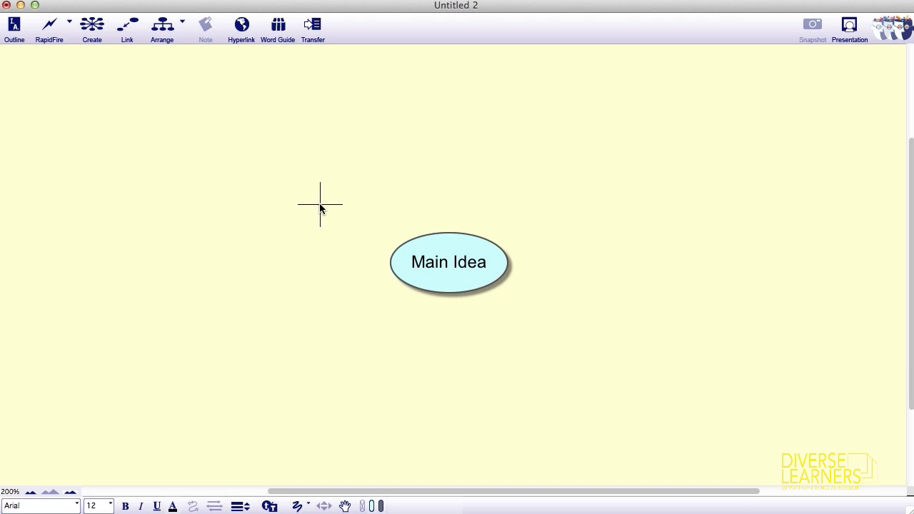
{"action": "type", "text": "Topi"}
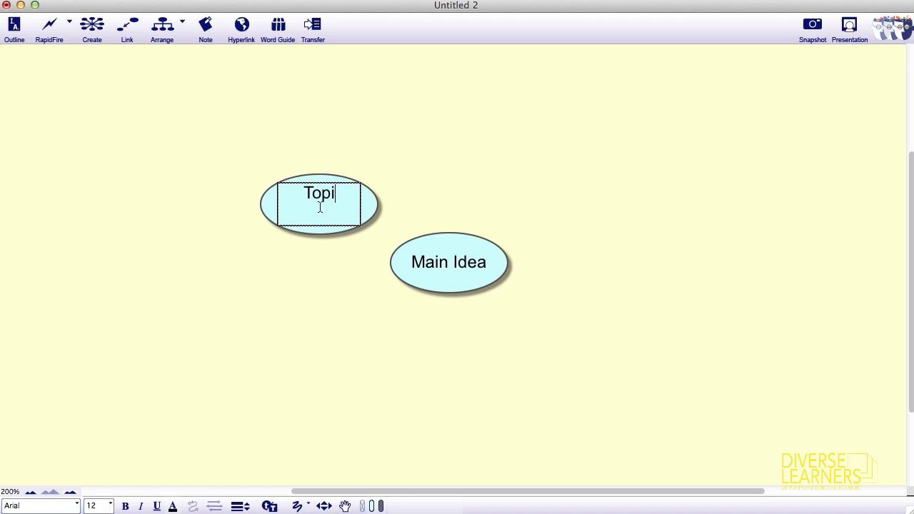
{"action": "type", "text": "c 1"}
{"action": "left_click", "coordinate": [575, 177]}
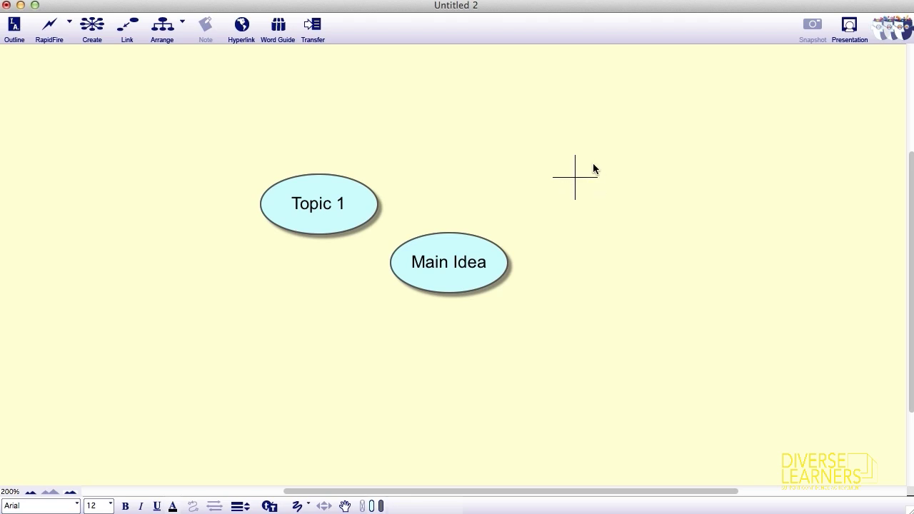
Add a symbol labelled "Topic 2" above the Main Idea symbol.
{"action": "left_click", "coordinate": [463, 133]}
{"action": "type", "text": "Topic"}
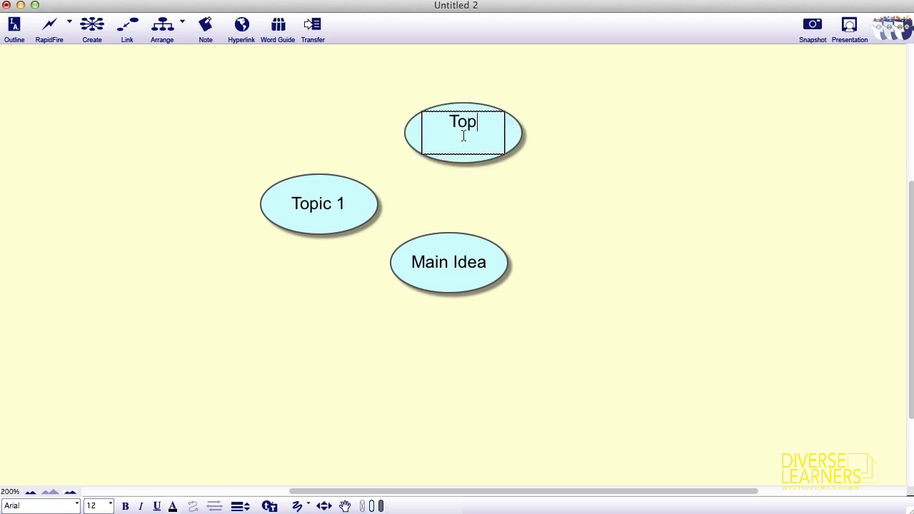
{"action": "type", "text": " 2"}
{"action": "left_click", "coordinate": [601, 166]}
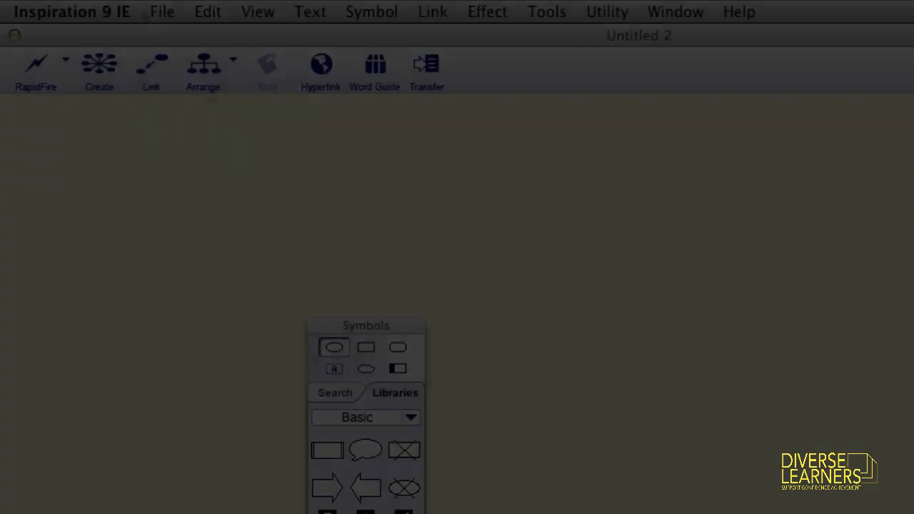
{"action": "left_click", "coordinate": [162, 12]}
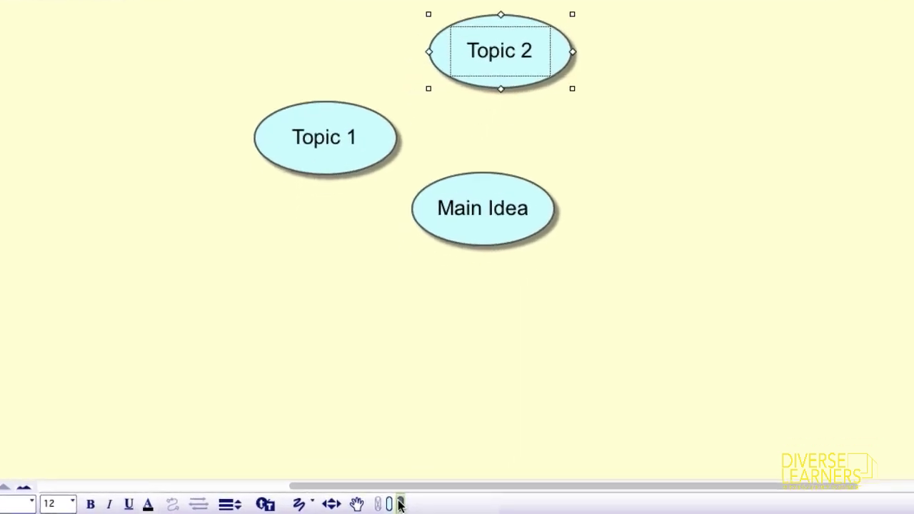
Fill the Topic 2 symbol with orange and deselect it.
{"action": "left_click", "coordinate": [451, 499]}
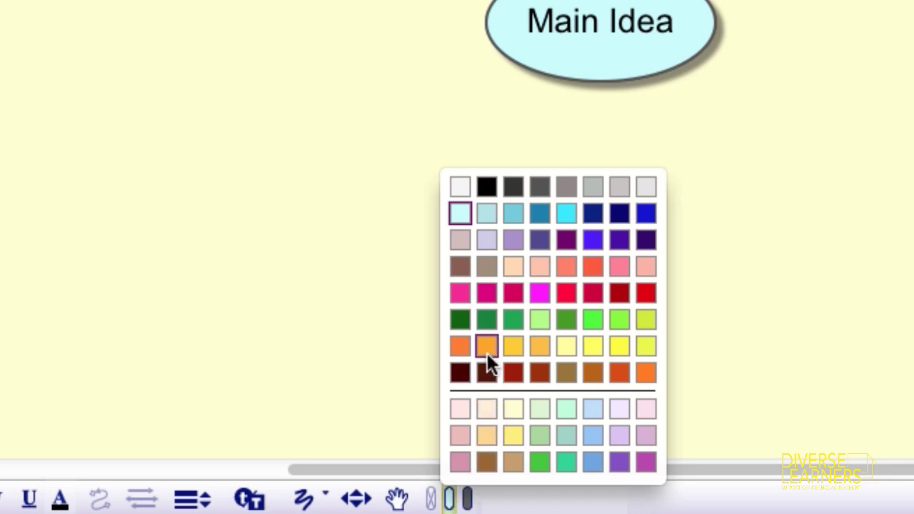
{"action": "left_click", "coordinate": [486, 348]}
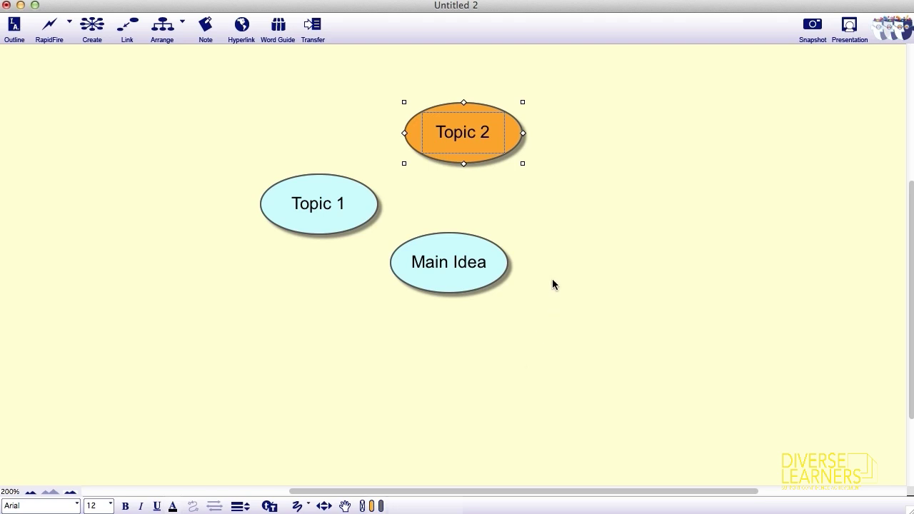
{"action": "left_click", "coordinate": [540, 224]}
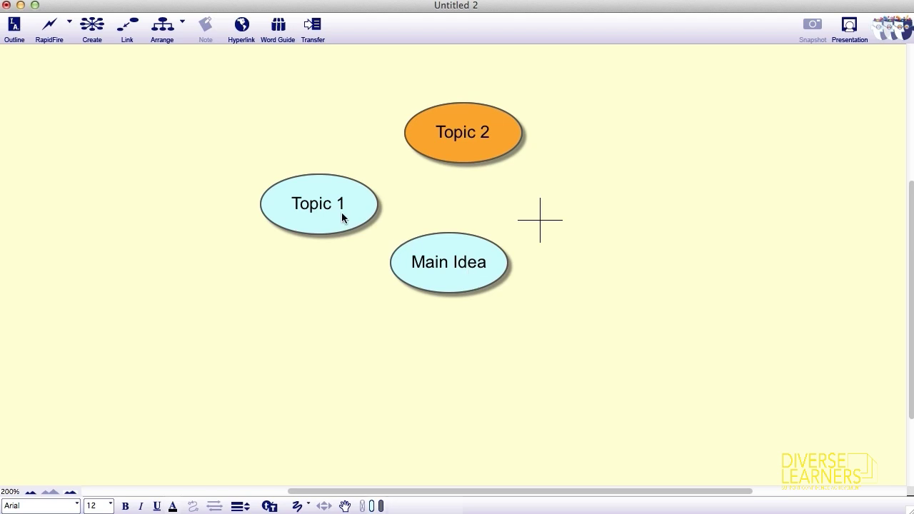
Move the Topic 1 symbol down and to the left, and shift the Topic 2 symbol slightly downward.
{"action": "left_click_drag", "start_coordinate": [323, 214], "coordinate": [282, 241]}
{"action": "mouse_move", "coordinate": [471, 144]}
{"action": "left_mouse_down"}
{"action": "mouse_move", "coordinate": [482, 141]}
{"action": "mouse_move", "coordinate": [472, 150]}
{"action": "left_mouse_up"}
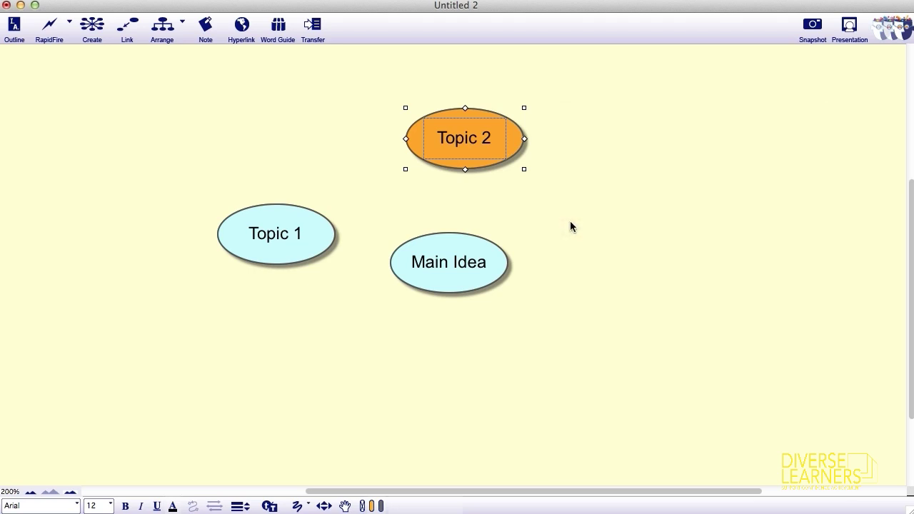
{"action": "left_click", "coordinate": [574, 221]}
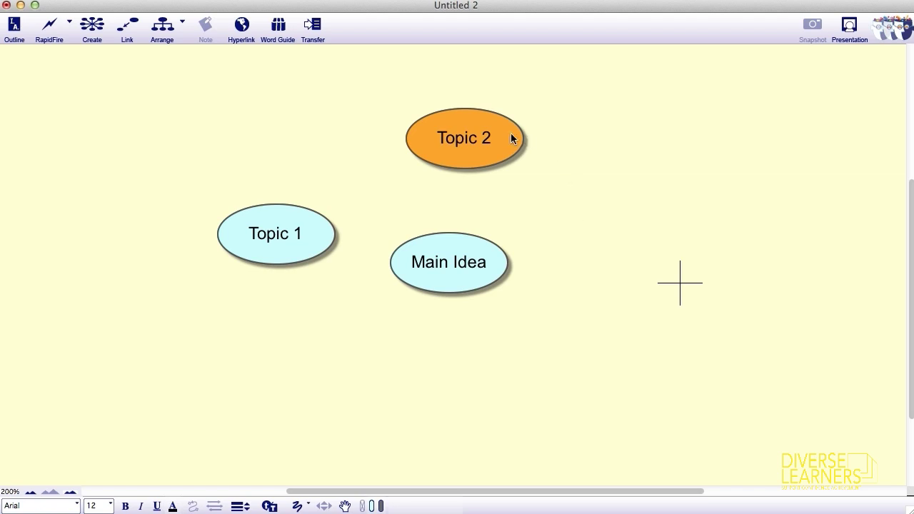
Set the font of the Topic 2 symbol to Chalkboard.
{"action": "left_click", "coordinate": [463, 145]}
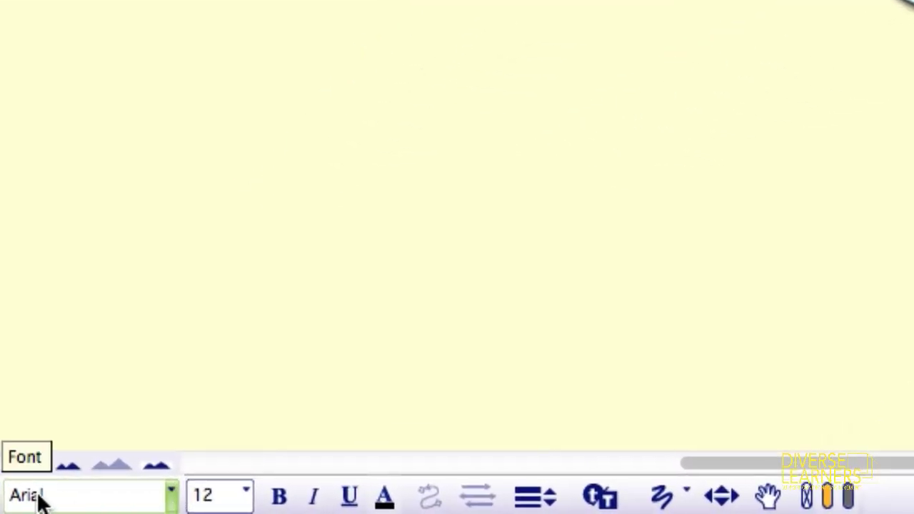
{"action": "left_click", "coordinate": [172, 498]}
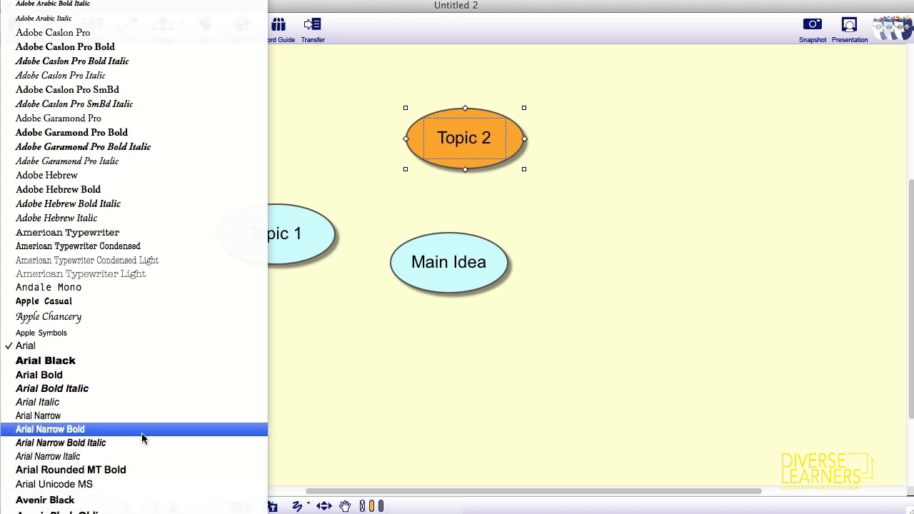
{"action": "scroll", "coordinate": [141, 433], "scroll_direction": "down", "scroll_amount": 1}
{"action": "scroll", "coordinate": [142, 433], "scroll_direction": "down", "scroll_amount": 15}
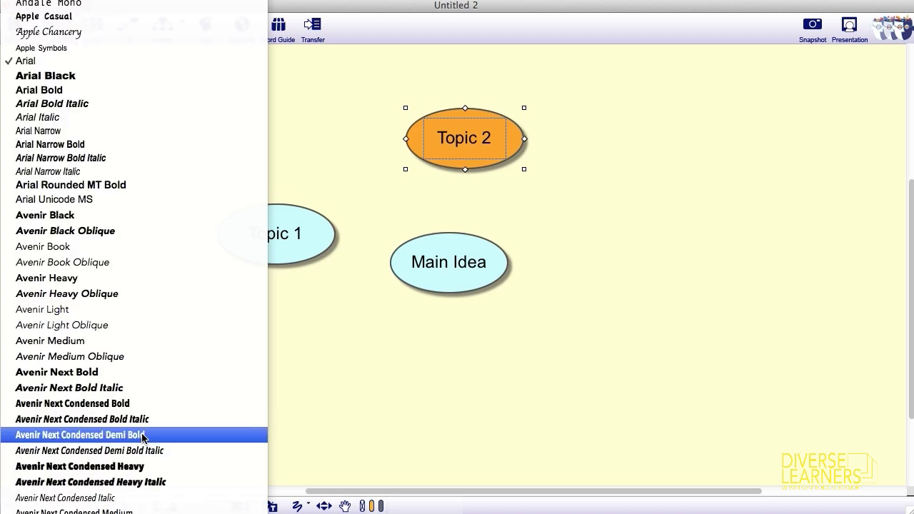
{"action": "scroll", "coordinate": [142, 432], "scroll_direction": "down", "scroll_amount": 13}
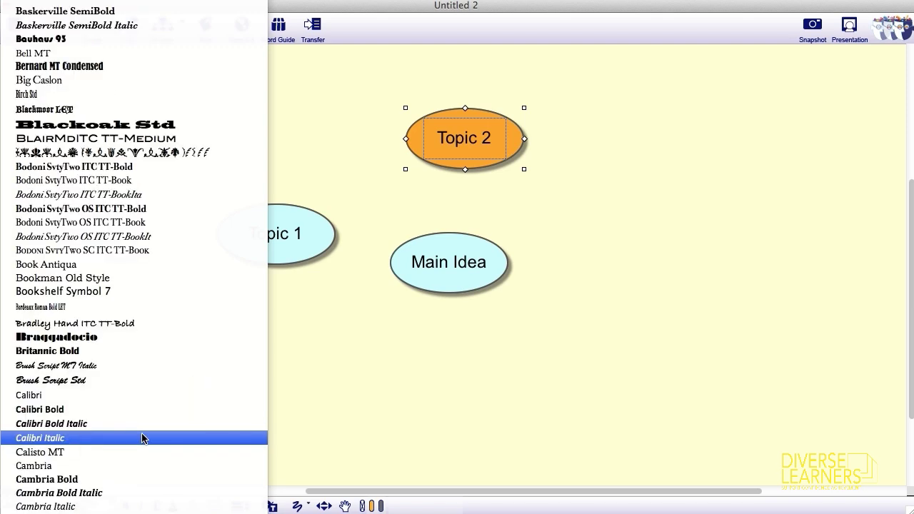
{"action": "scroll", "coordinate": [142, 439], "scroll_direction": "down", "scroll_amount": 7}
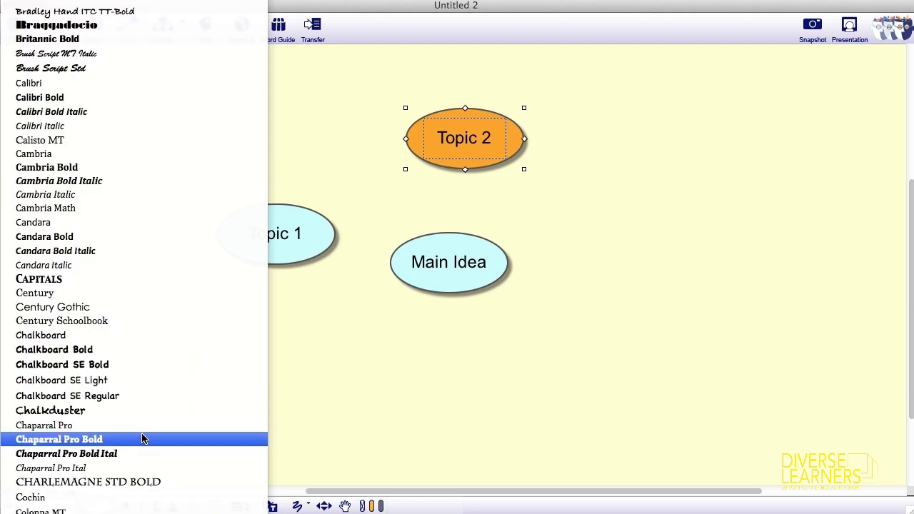
{"action": "key", "text": "c"}
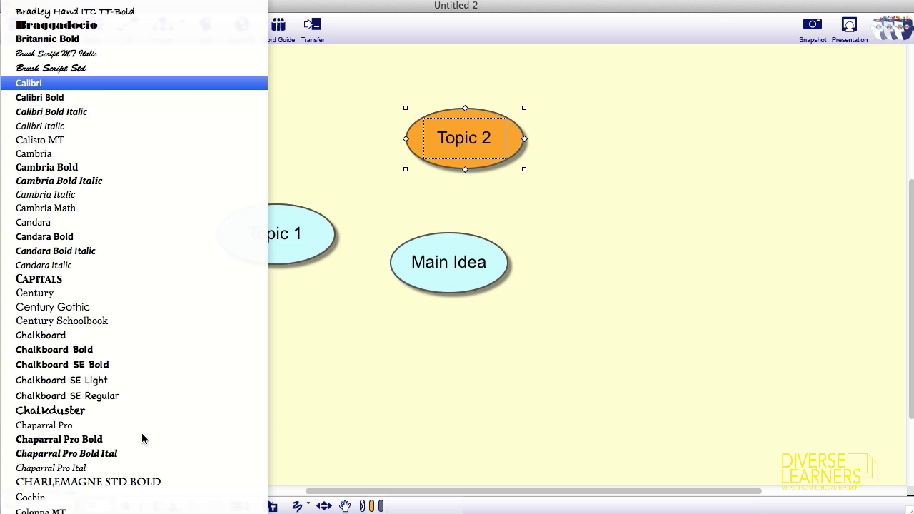
{"action": "scroll", "coordinate": [142, 433], "scroll_direction": "down", "scroll_amount": 20}
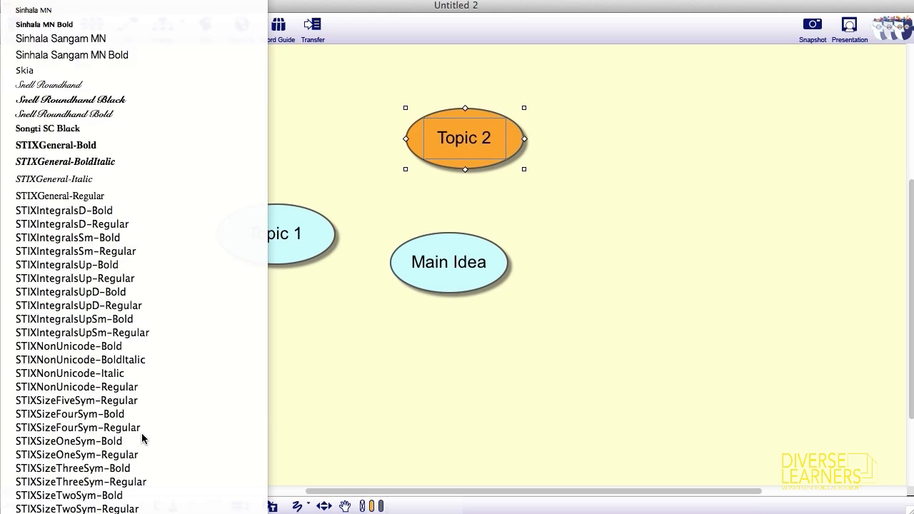
{"action": "scroll", "coordinate": [142, 433], "scroll_direction": "up", "scroll_amount": 20}
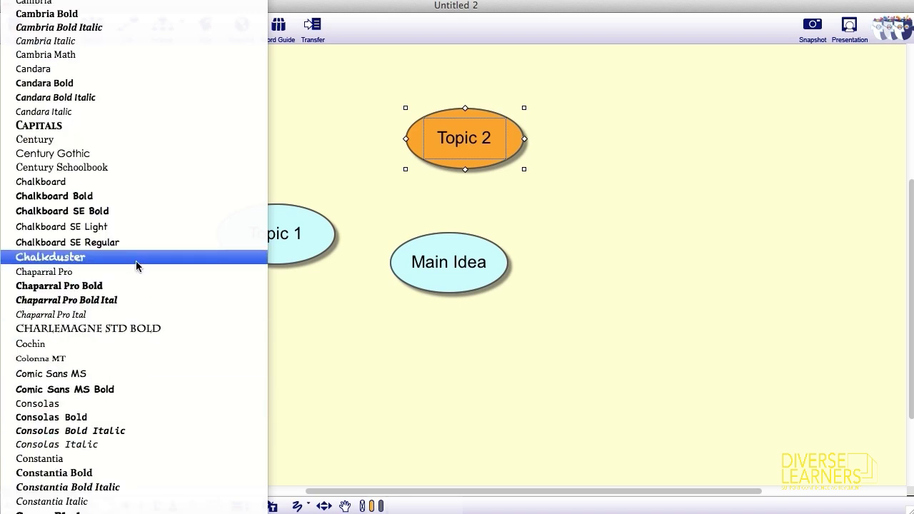
{"action": "left_click", "coordinate": [70, 186]}
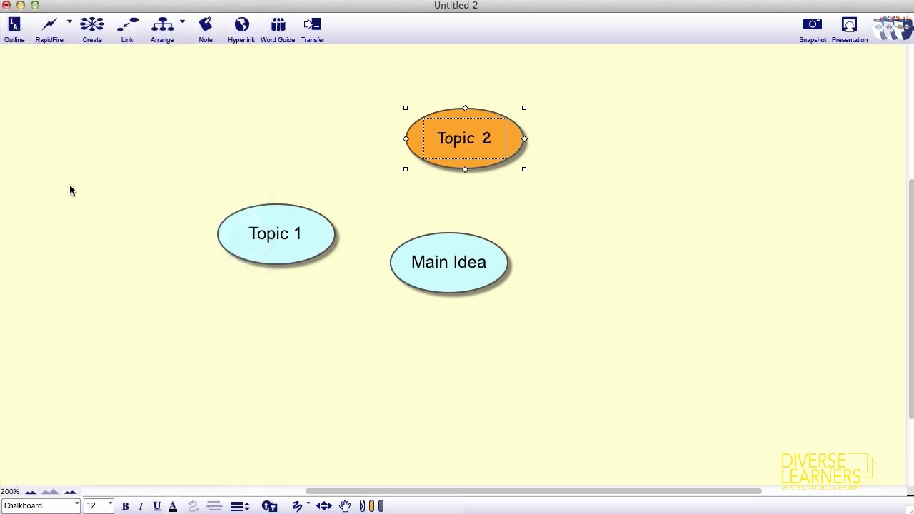
{"action": "left_click", "coordinate": [69, 190]}
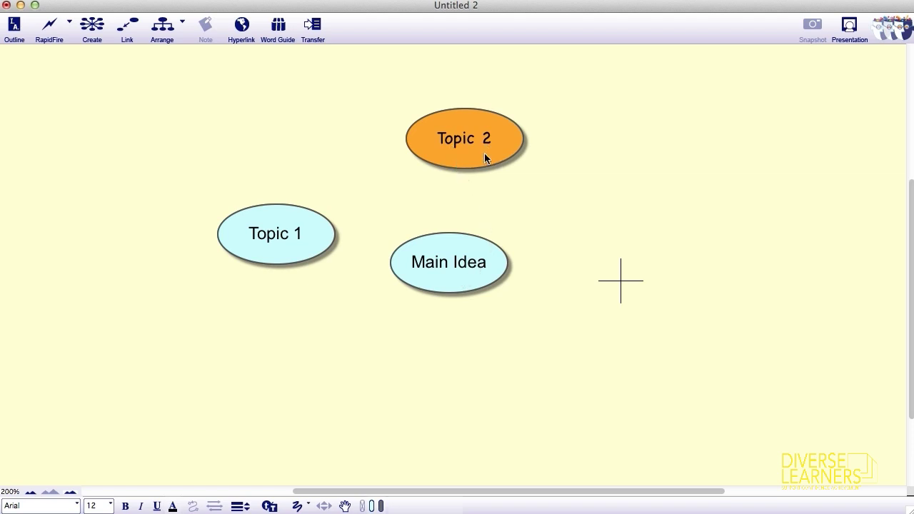
Set the formatting of the Topic 2 symbol as the default for symbols.
{"action": "scroll", "coordinate": [484, 152], "scroll_direction": "up", "scroll_amount": 2}
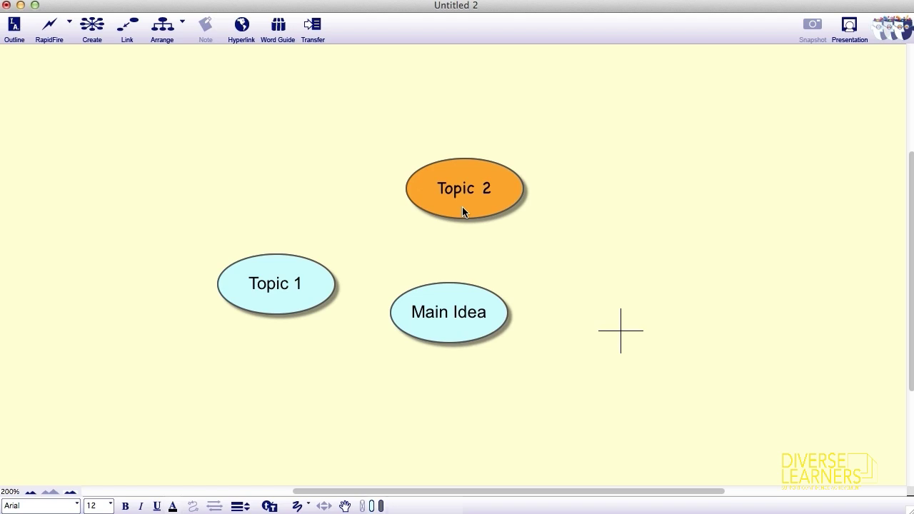
{"action": "left_click", "coordinate": [475, 191]}
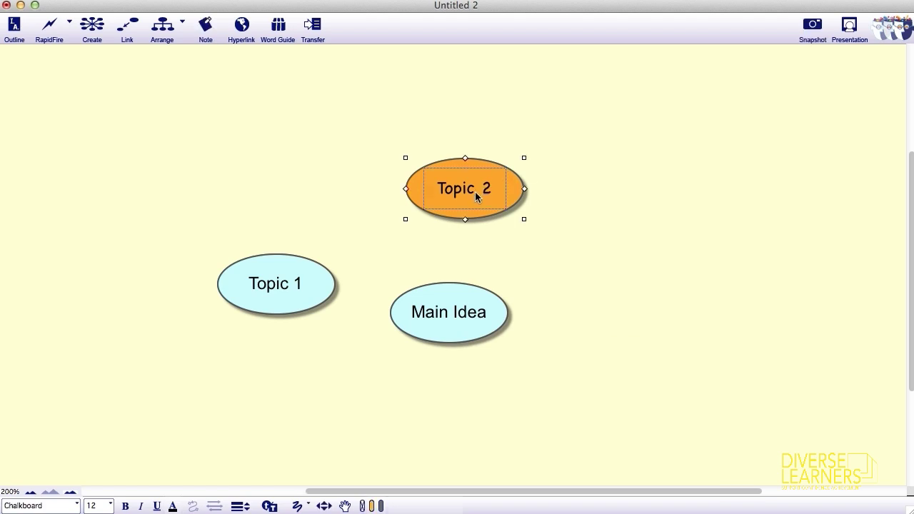
{"action": "left_click", "coordinate": [269, 506]}
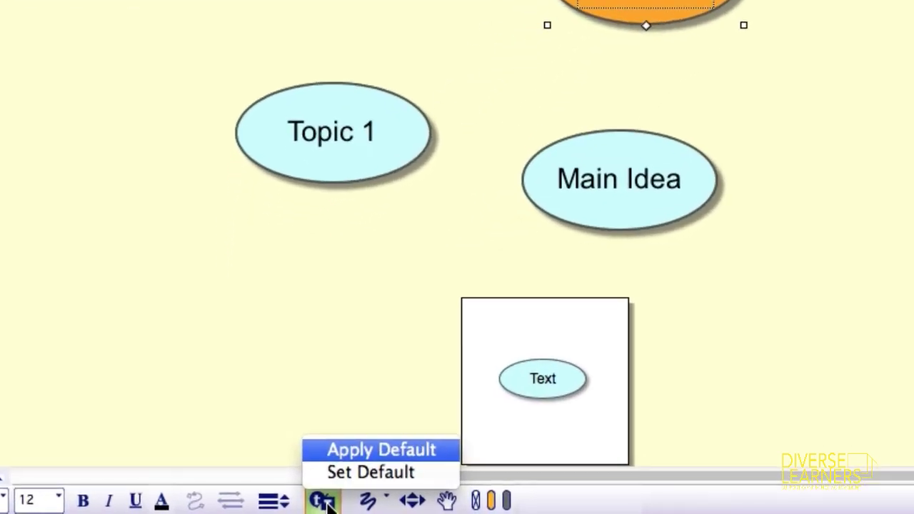
{"action": "left_click", "coordinate": [382, 474]}
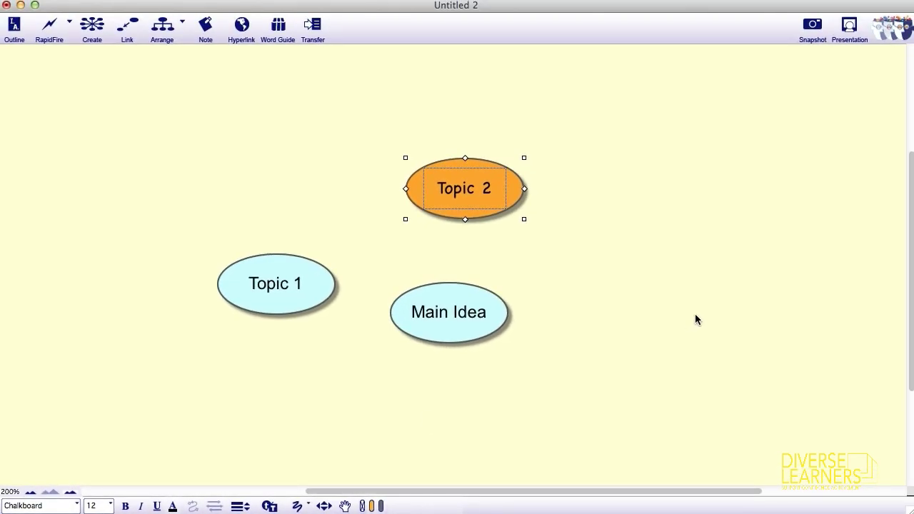
Add a symbol labelled "Topic 3" to the upper right of the Main Idea symbol.
{"action": "left_click", "coordinate": [644, 271]}
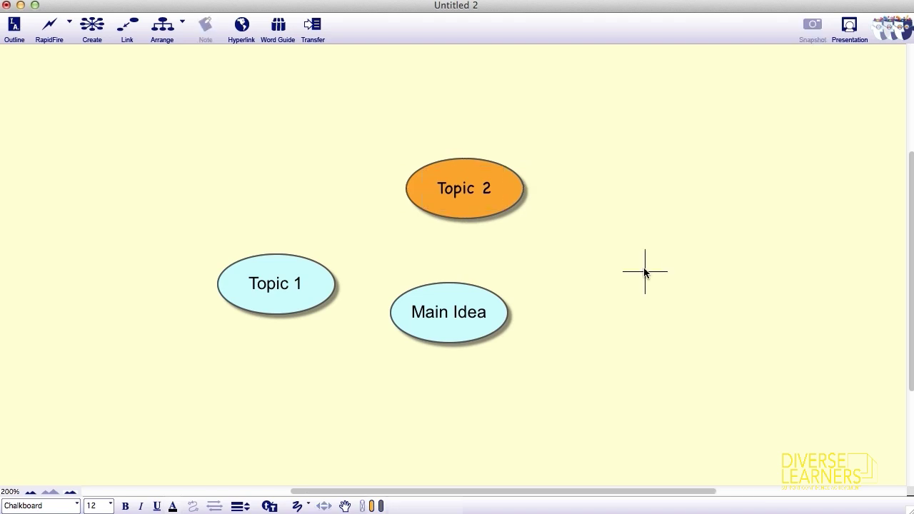
{"action": "type", "text": "Topic"}
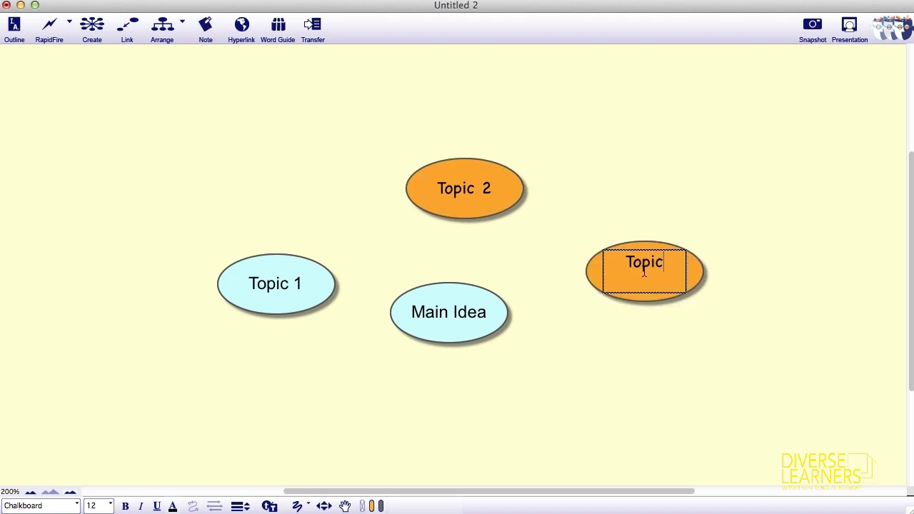
{"action": "type", "text": " 3"}
{"action": "left_click", "coordinate": [731, 332]}
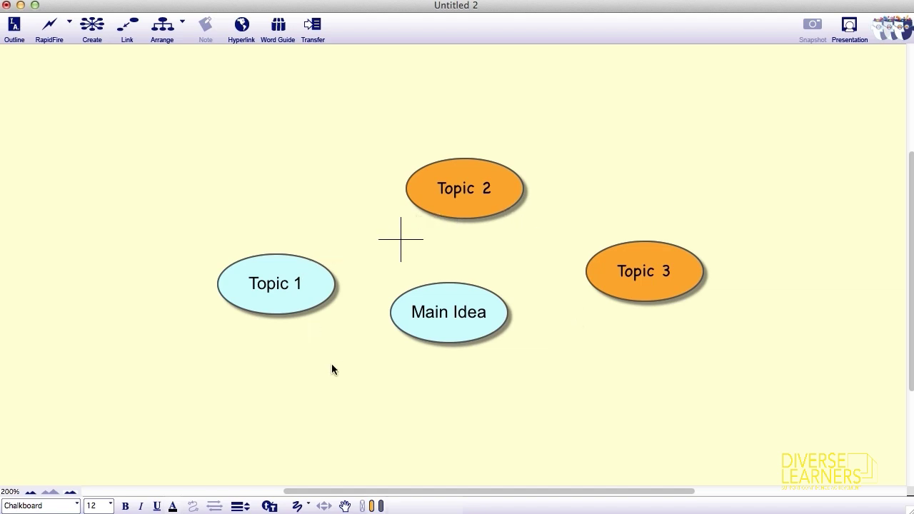
Apply the default symbol formatting to the Topic 1 symbol.
{"action": "left_click", "coordinate": [287, 292]}
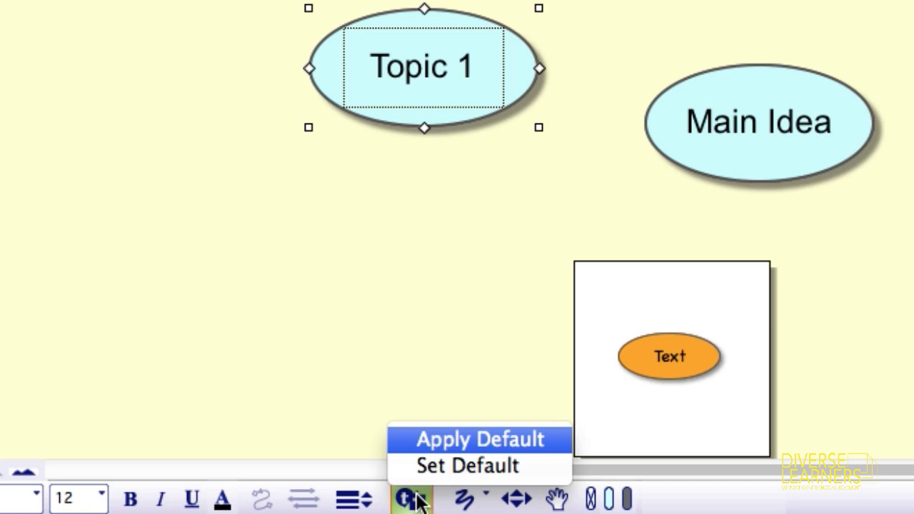
{"action": "left_click", "coordinate": [465, 440]}
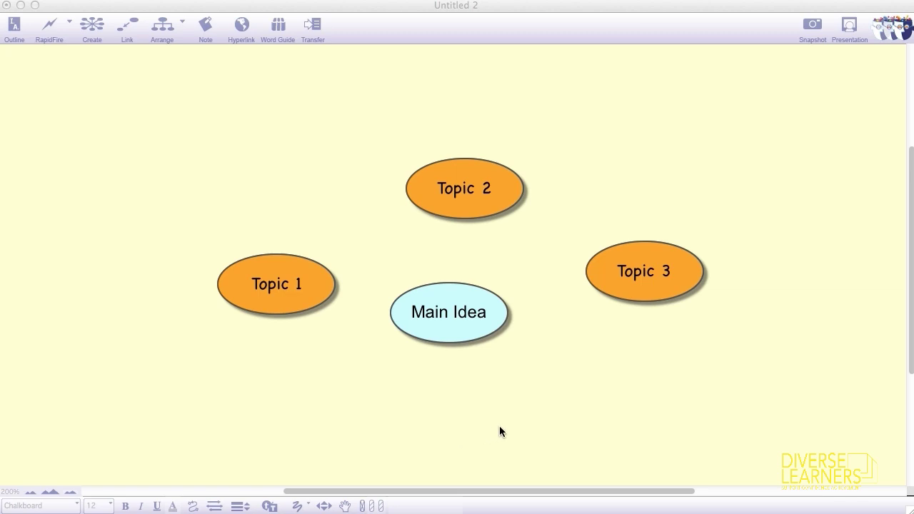
Set the text of the Main Idea symbol to the Impact font at 24 pt.
{"action": "left_click", "coordinate": [447, 313]}
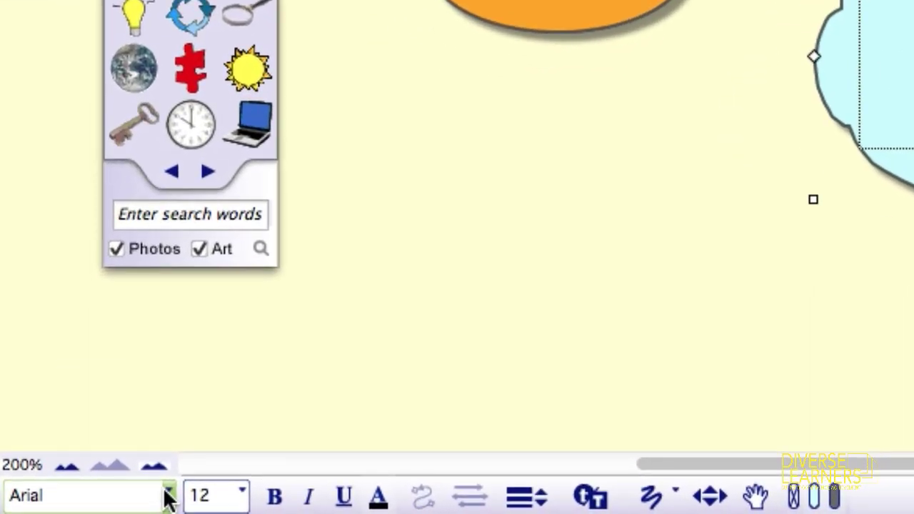
{"action": "left_click", "coordinate": [168, 498]}
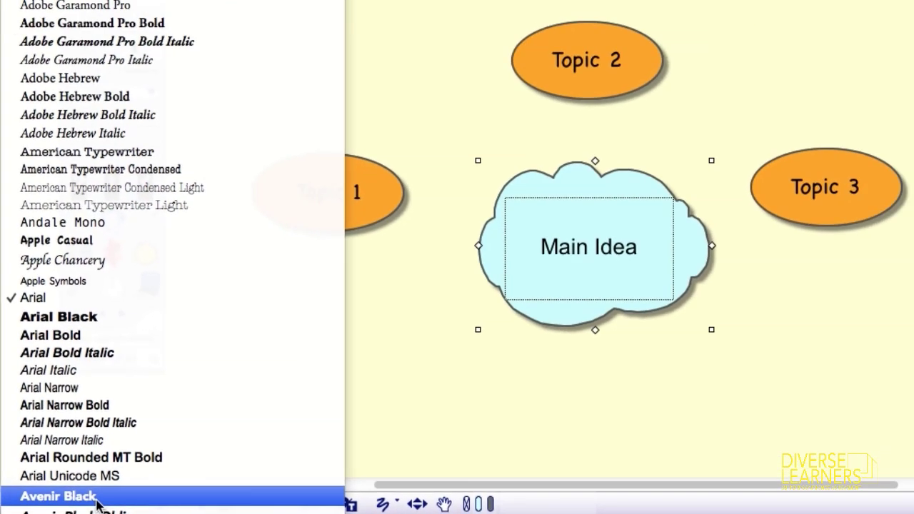
{"action": "scroll", "coordinate": [96, 504], "scroll_direction": "down", "scroll_amount": 15}
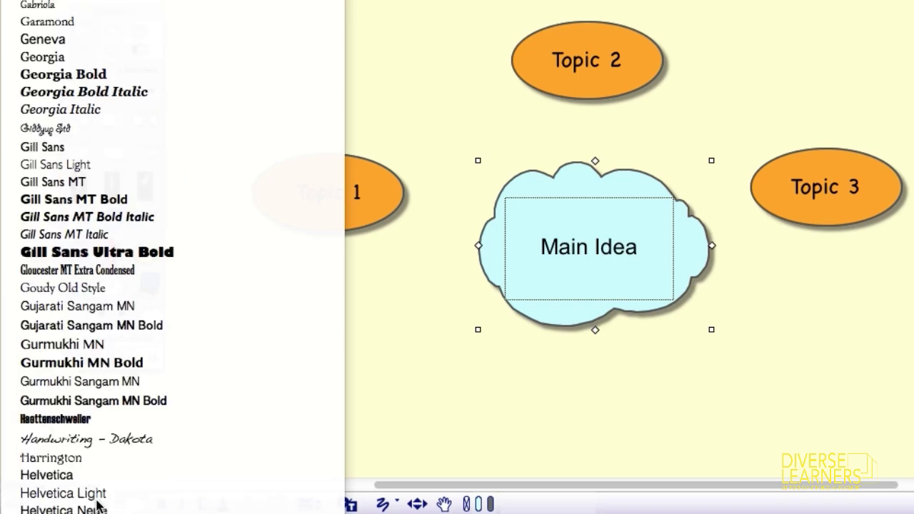
{"action": "left_click", "coordinate": [97, 503]}
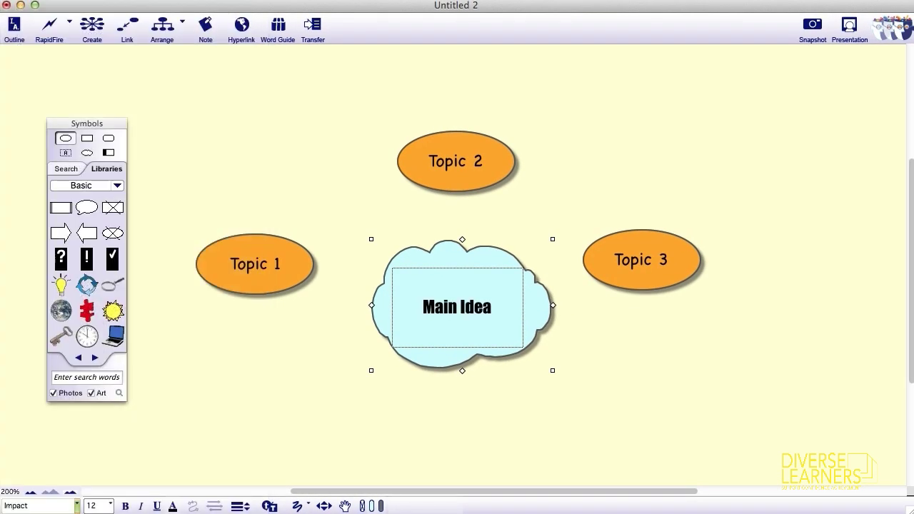
{"action": "left_click", "coordinate": [108, 504]}
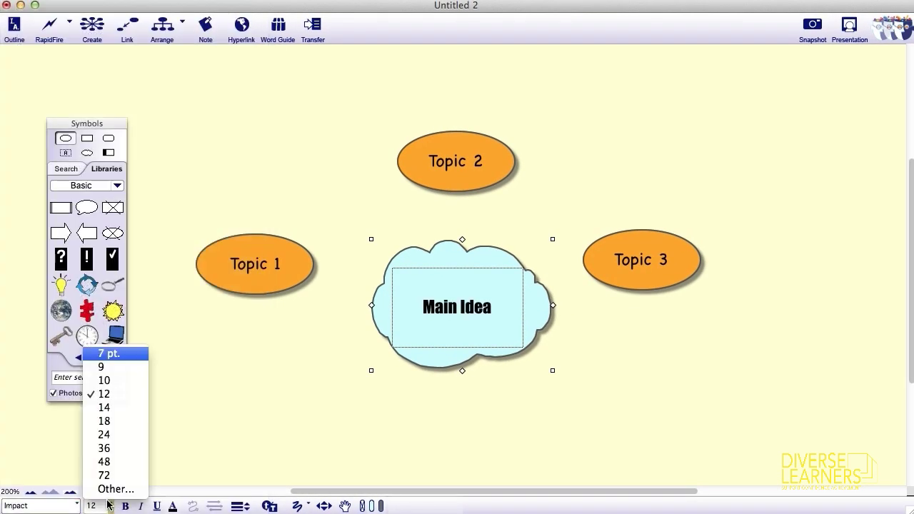
{"action": "left_click", "coordinate": [107, 434]}
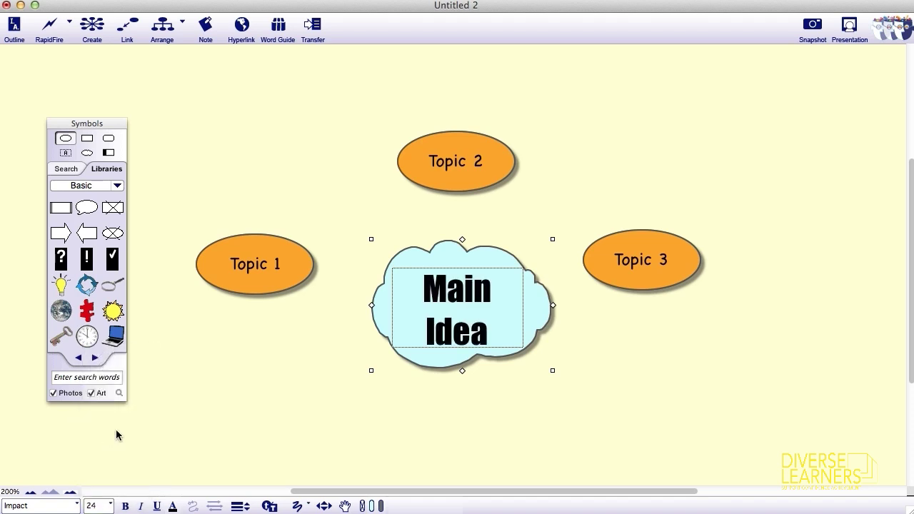
Change the fill colour of the Main Idea cloud symbol to light salmon pink and deselect it.
{"action": "left_click", "coordinate": [372, 506]}
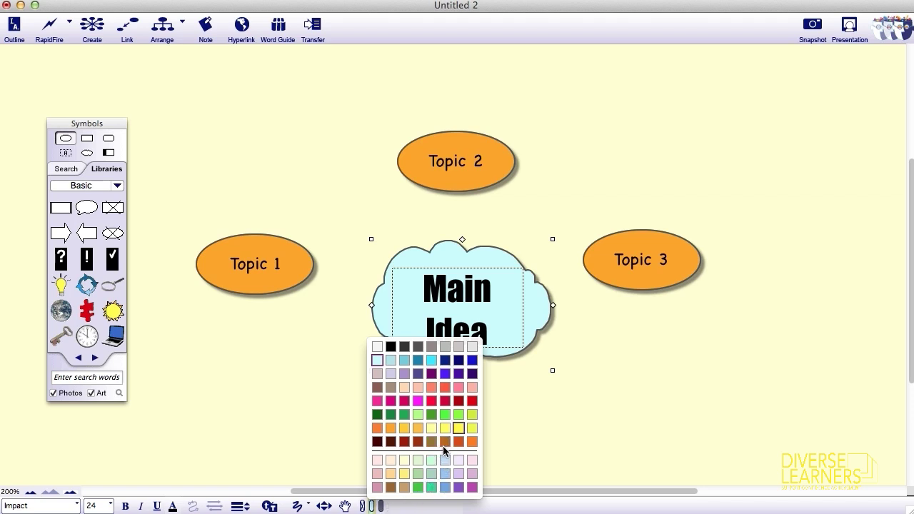
{"action": "left_click", "coordinate": [470, 390]}
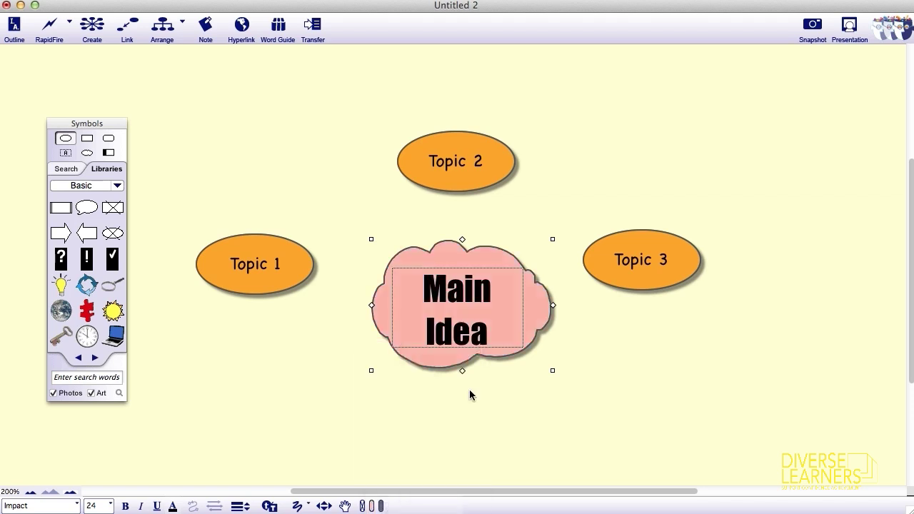
{"action": "left_click", "coordinate": [691, 359]}
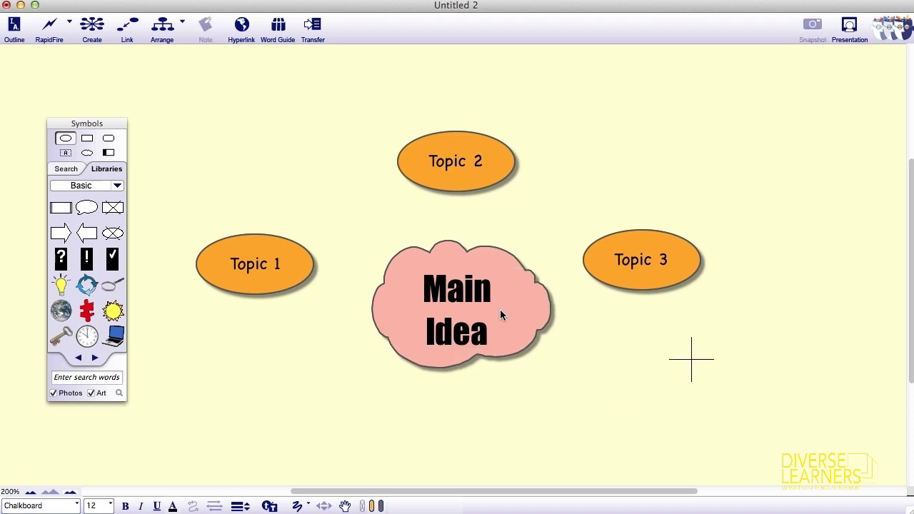